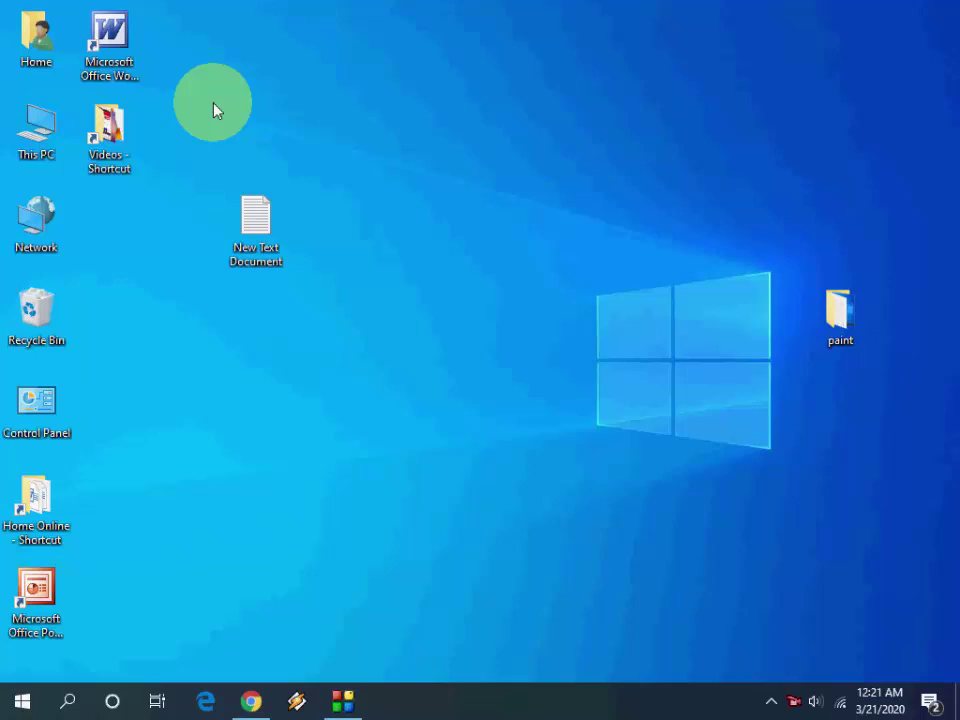
Run dxdiag and show the display adapter details in the DirectX Diagnostic Tool.
key("super+r")
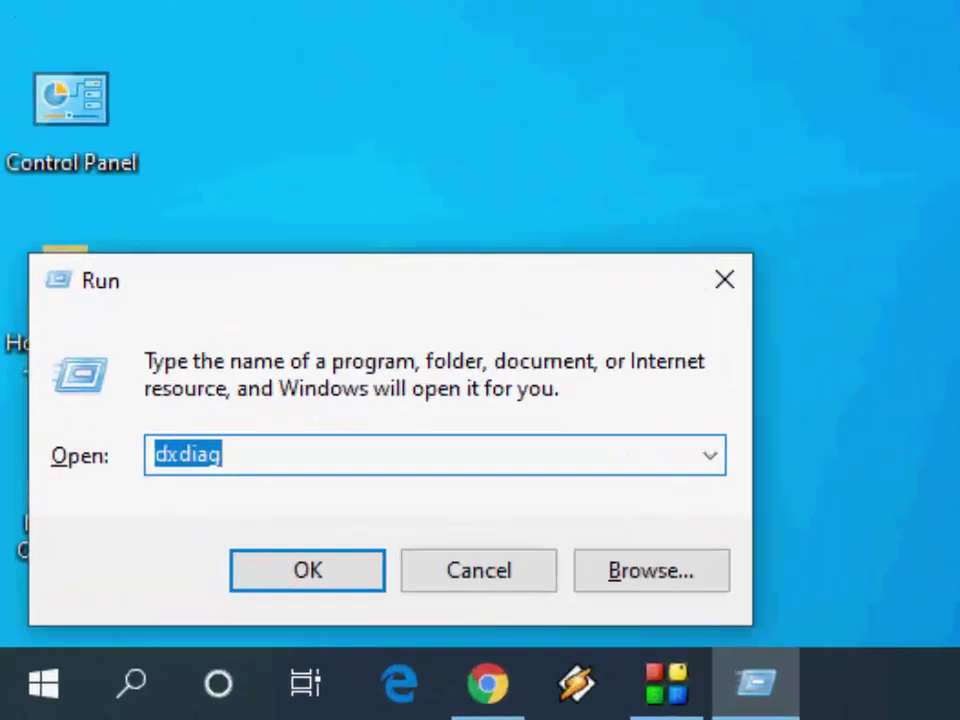
type("dxdiag")
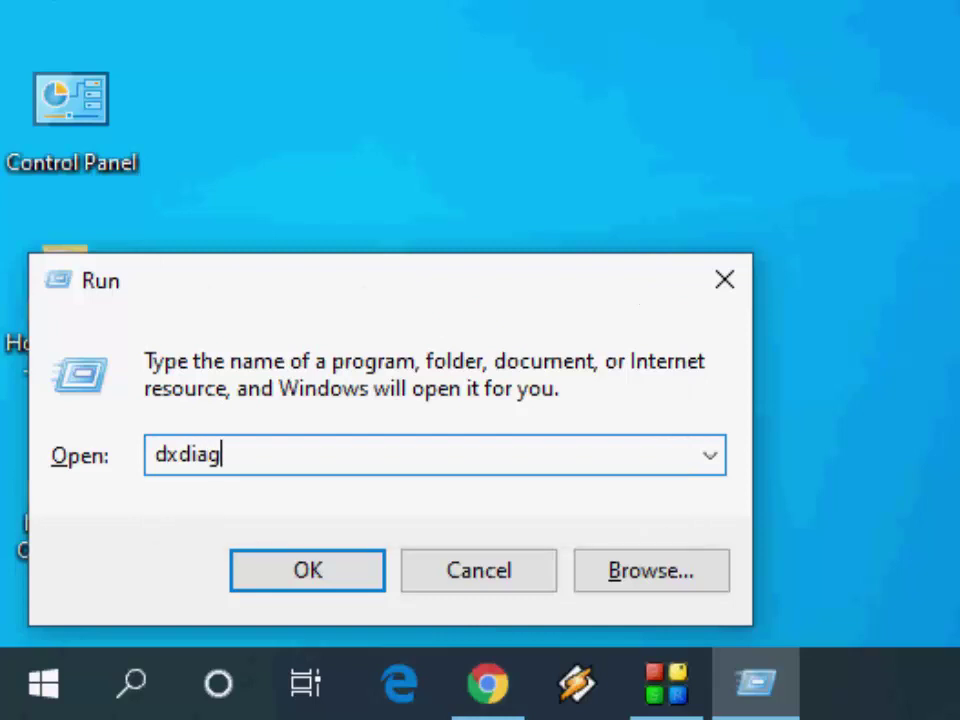
key("Return")
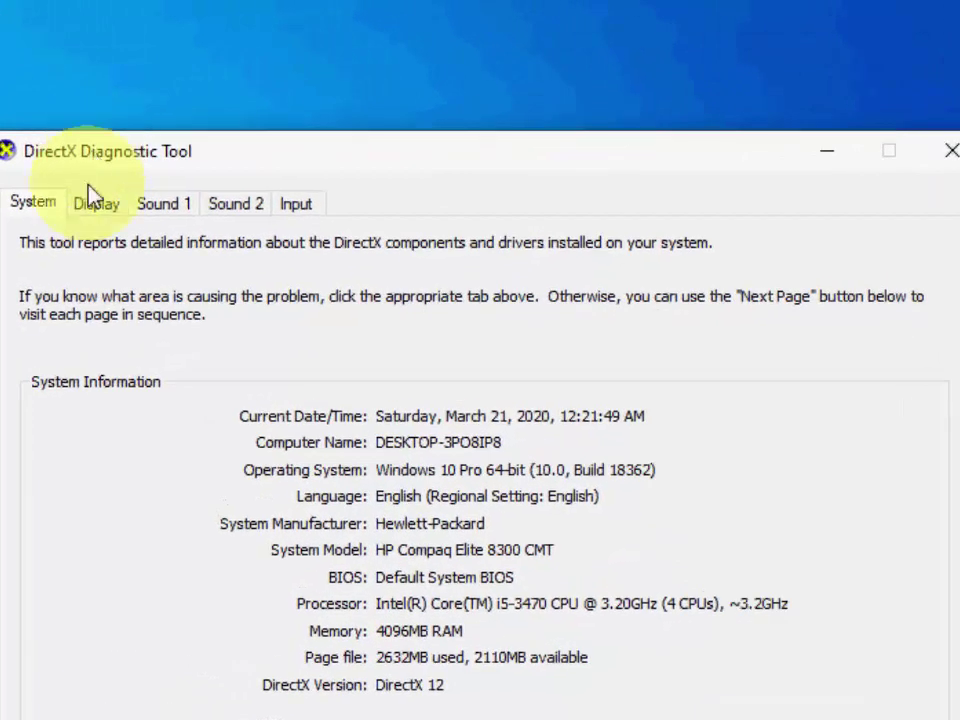
left_click(95, 202)
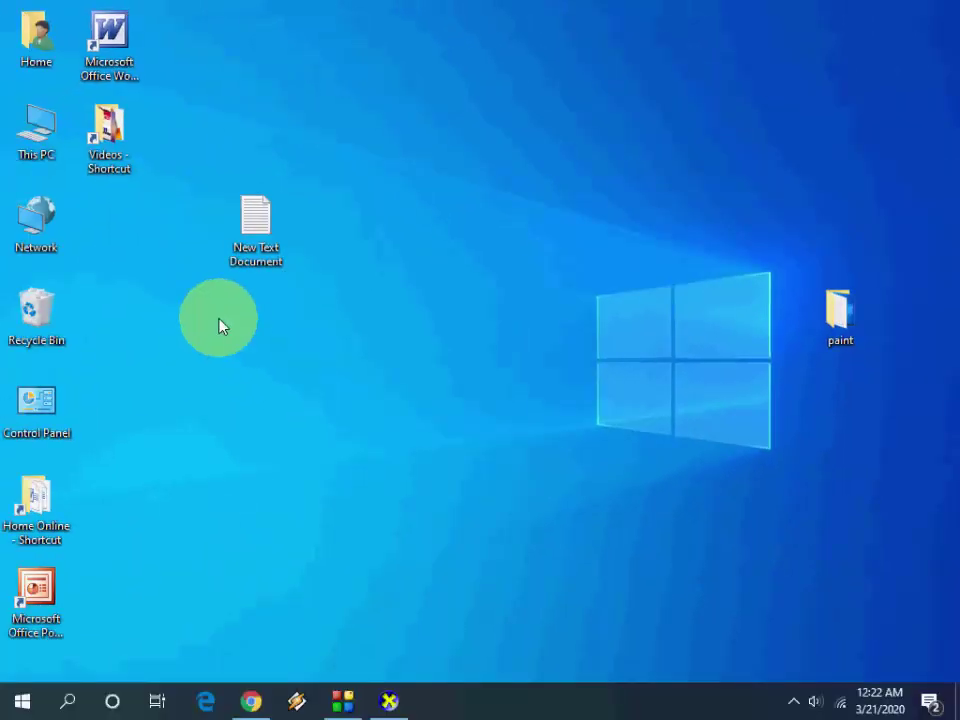
Switch to Chrome and open the "Drivers - NVIDIA Geforce" search result at its Manual Driver Search form.
left_click(251, 703)
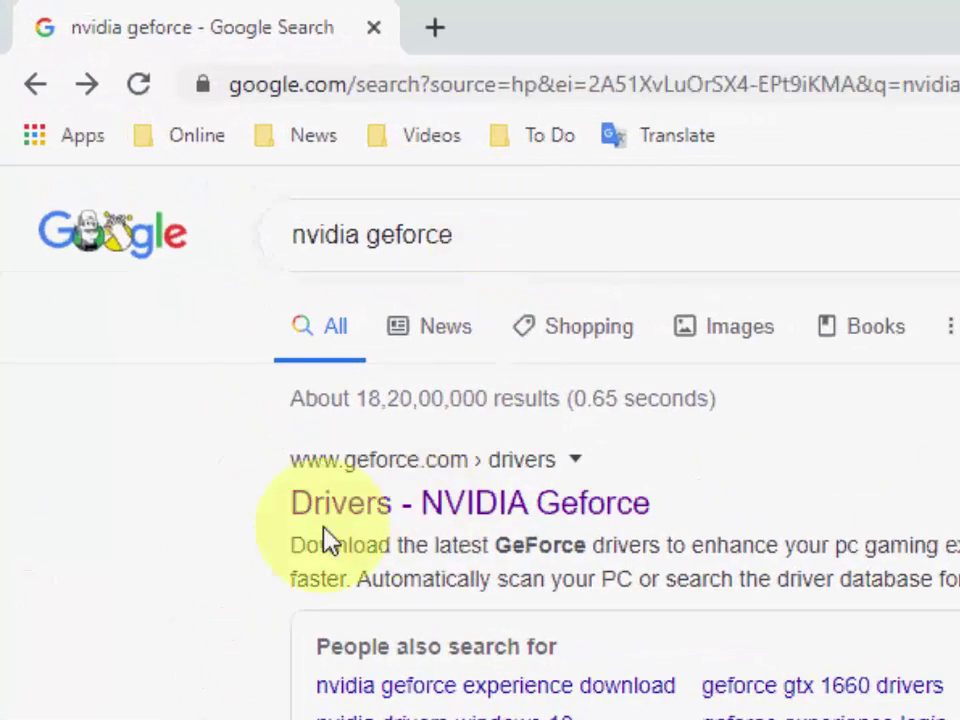
left_click(410, 525)
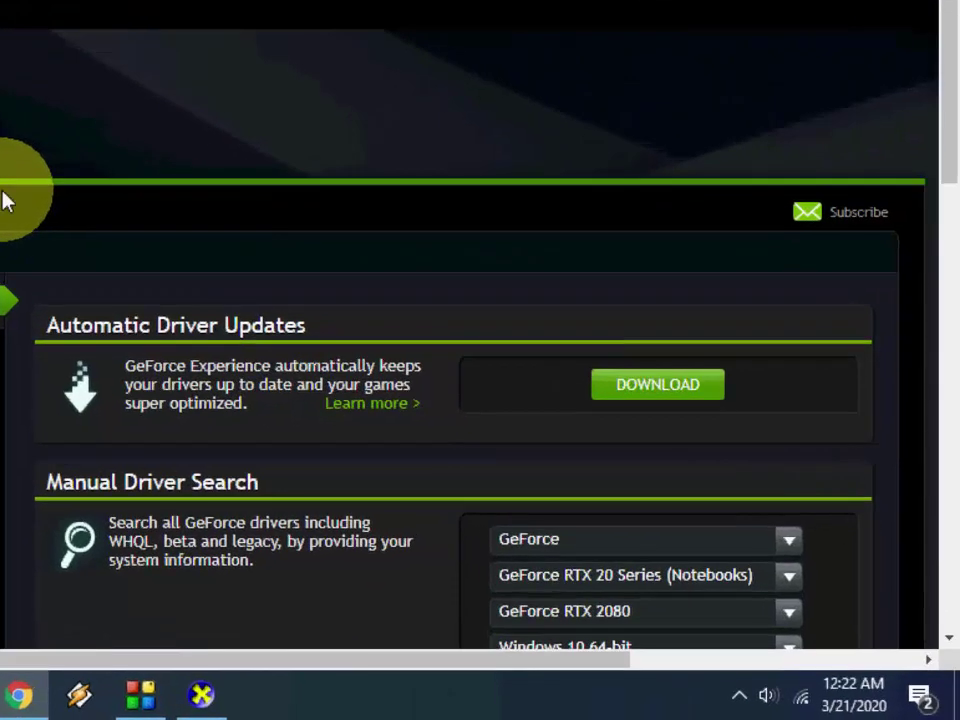
scroll(5, 200, "down", 5)
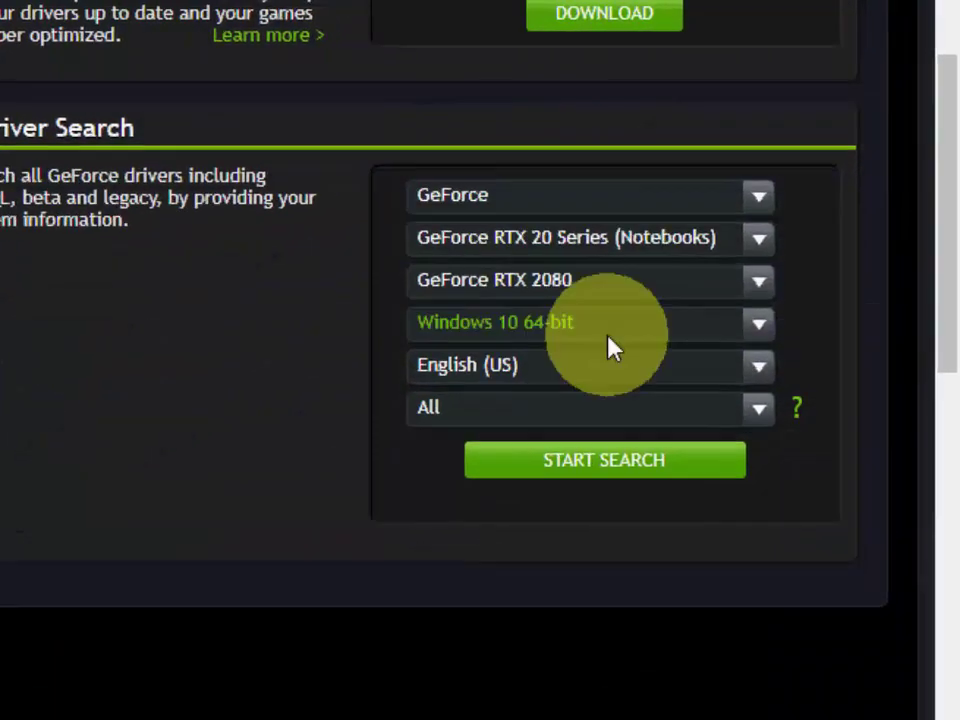
scroll(335, 305, "up", 5)
scroll(335, 305, "down", 5)
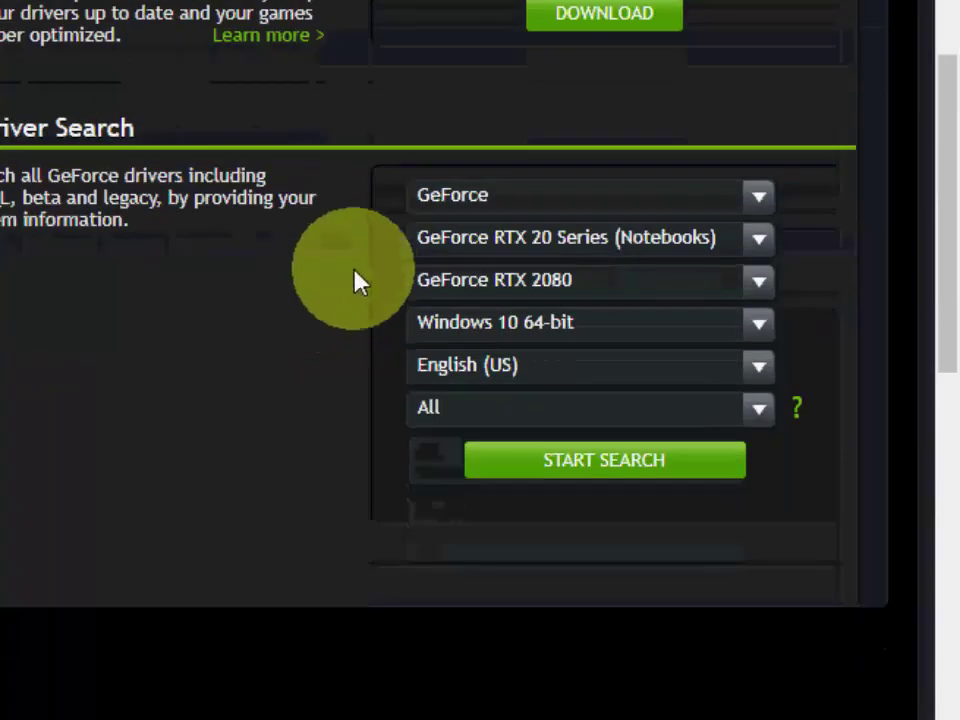
Set the manual driver search to product type GeForce and product series GeForce 200 Series.
left_click(643, 210)
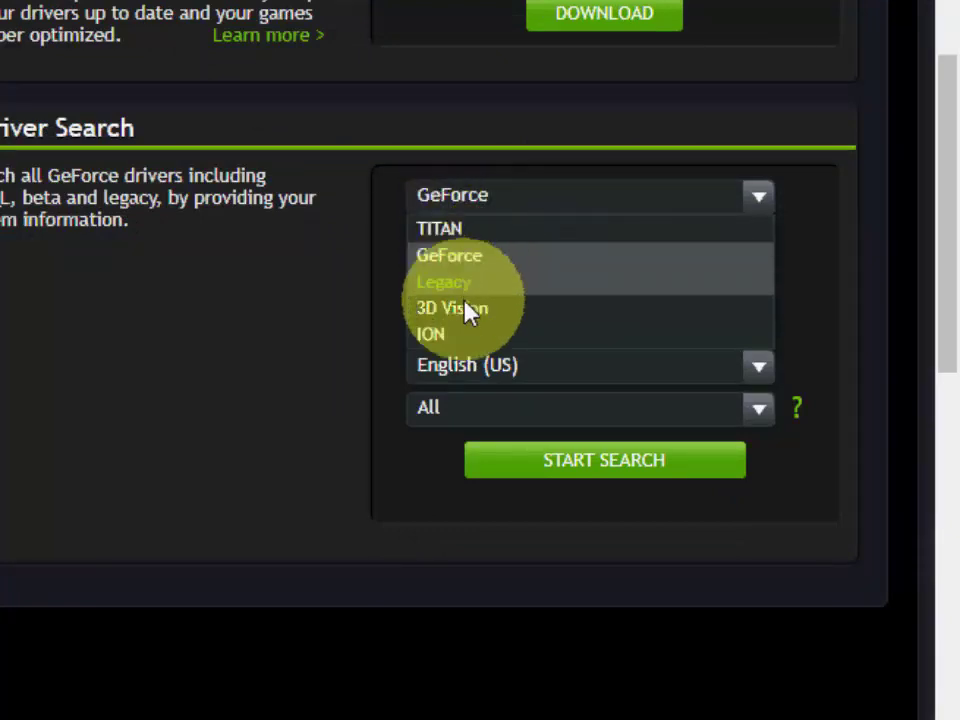
left_click(490, 258)
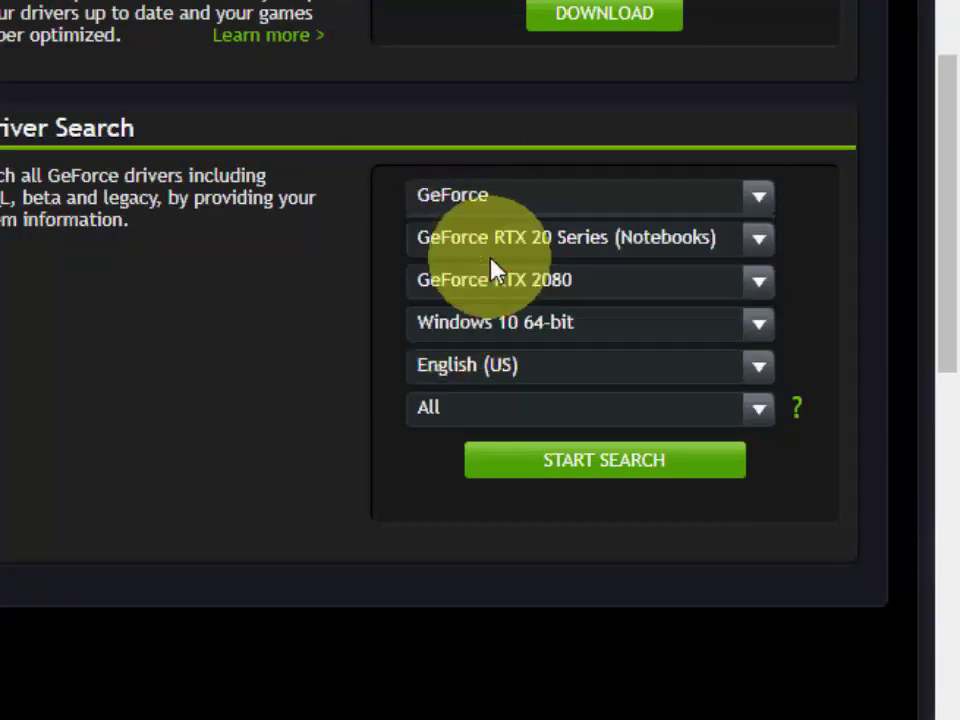
left_click(648, 249)
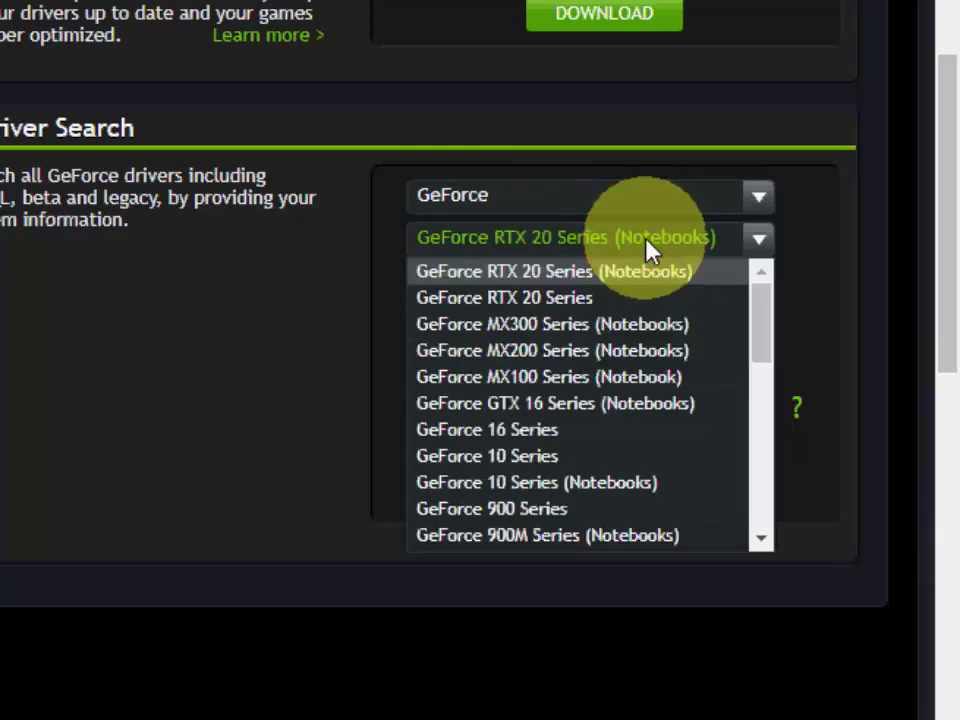
left_click_drag(762, 320, 754, 379)
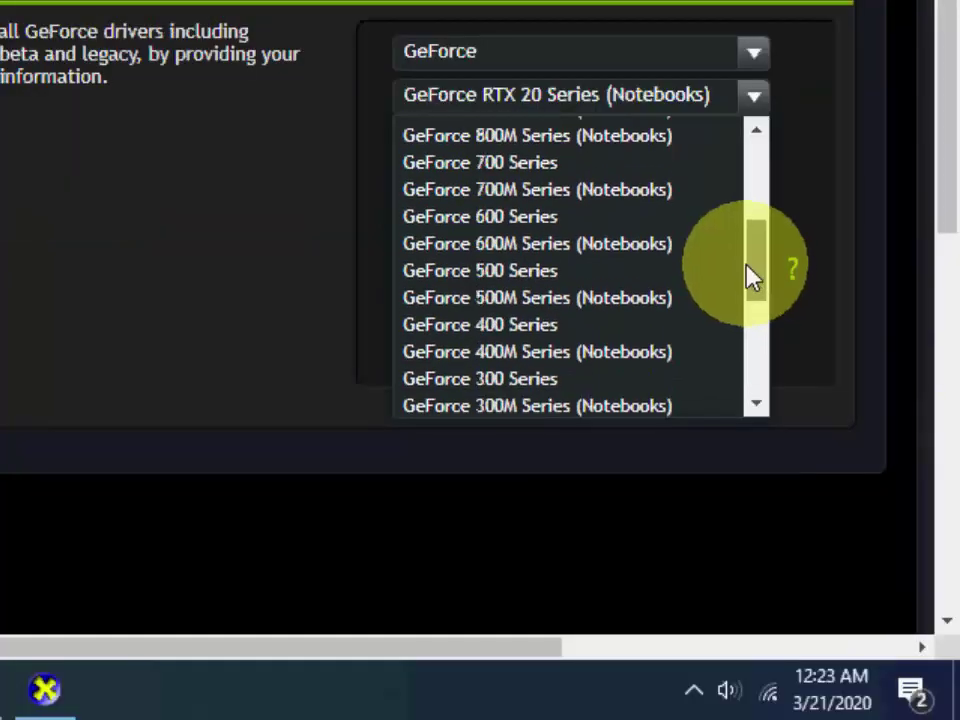
left_click_drag(740, 235, 748, 350)
left_click(456, 203)
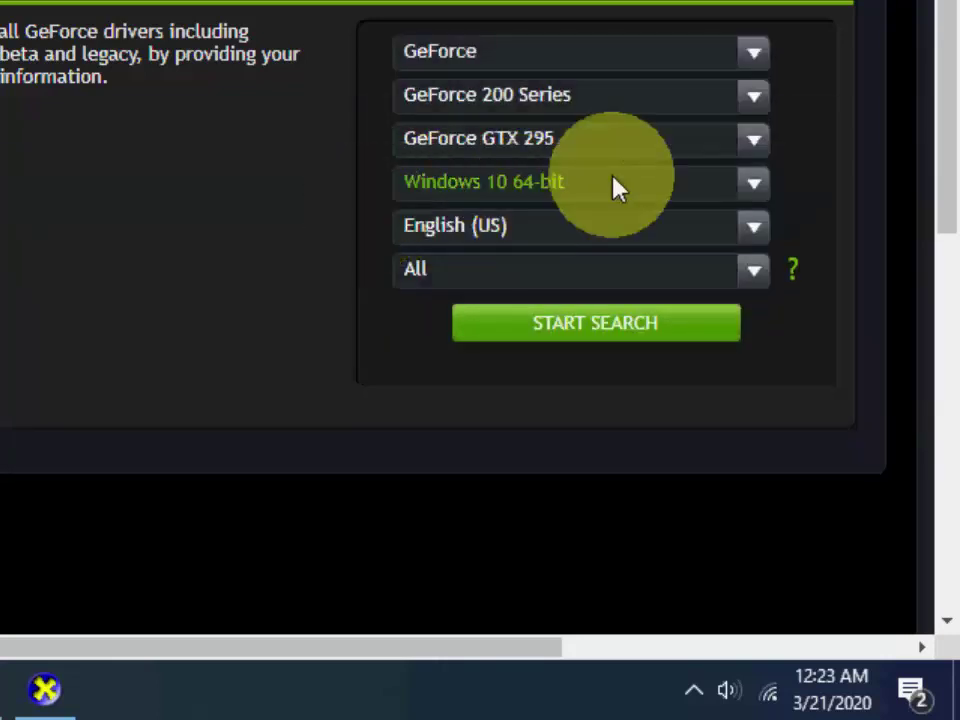
Choose GeForce 210 as the product, checking the card name against the DirectX Diagnostic Tool.
left_click(466, 148)
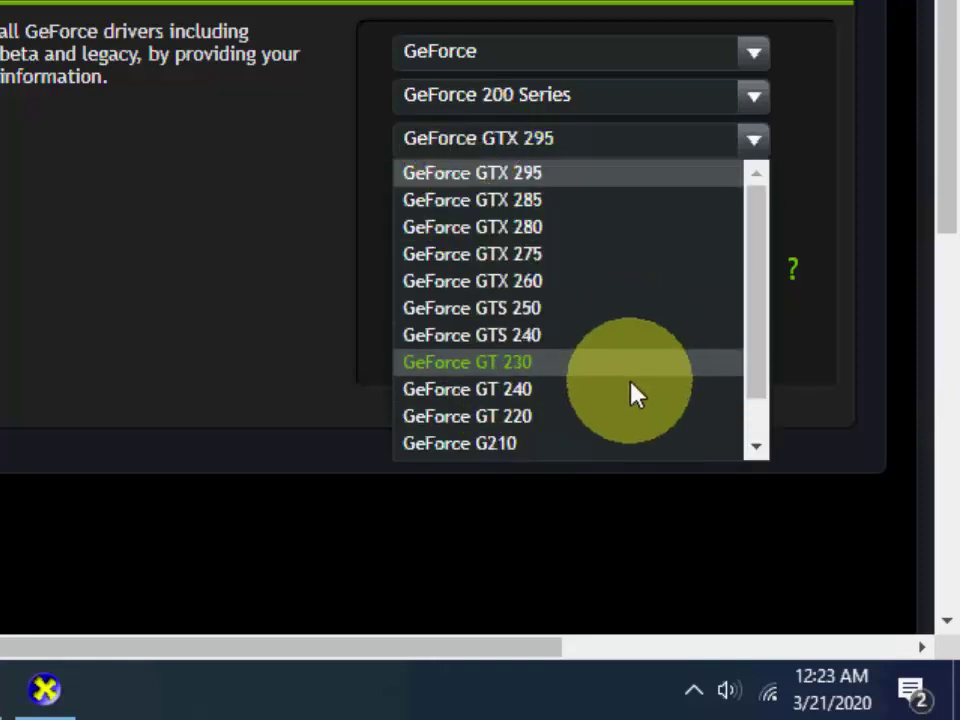
scroll(643, 392, "down", 1)
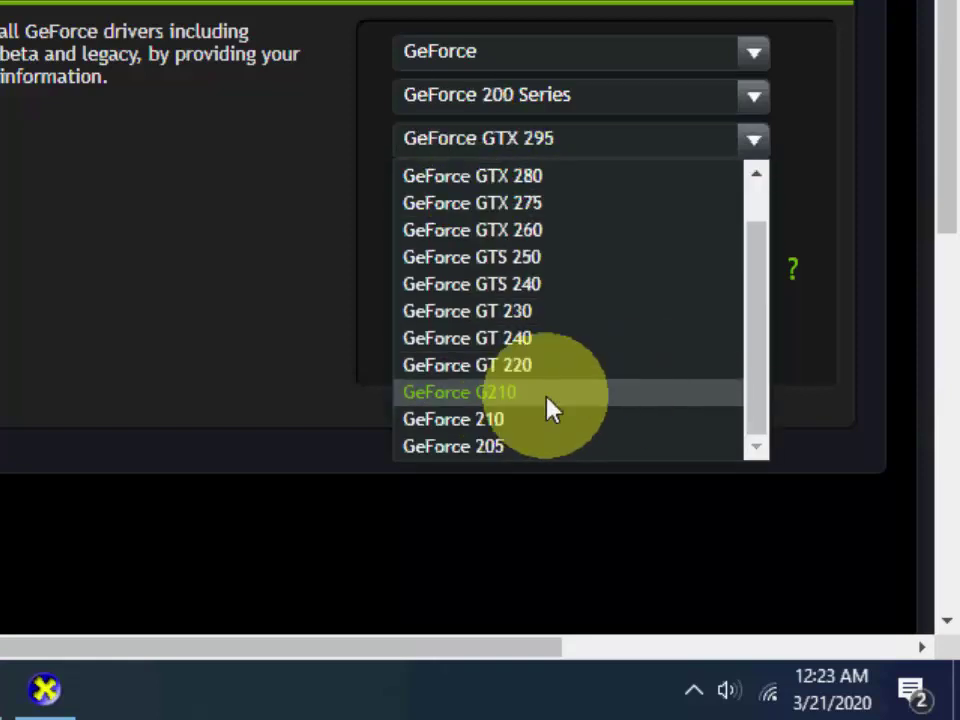
left_click(58, 692)
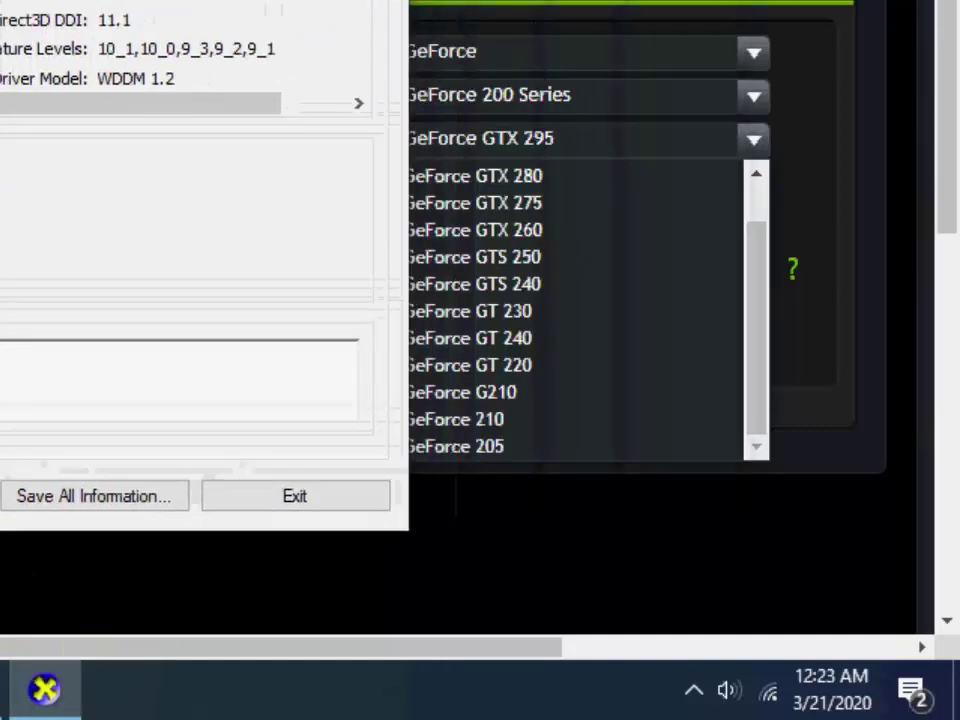
left_click_drag(193, 0, 955, 474)
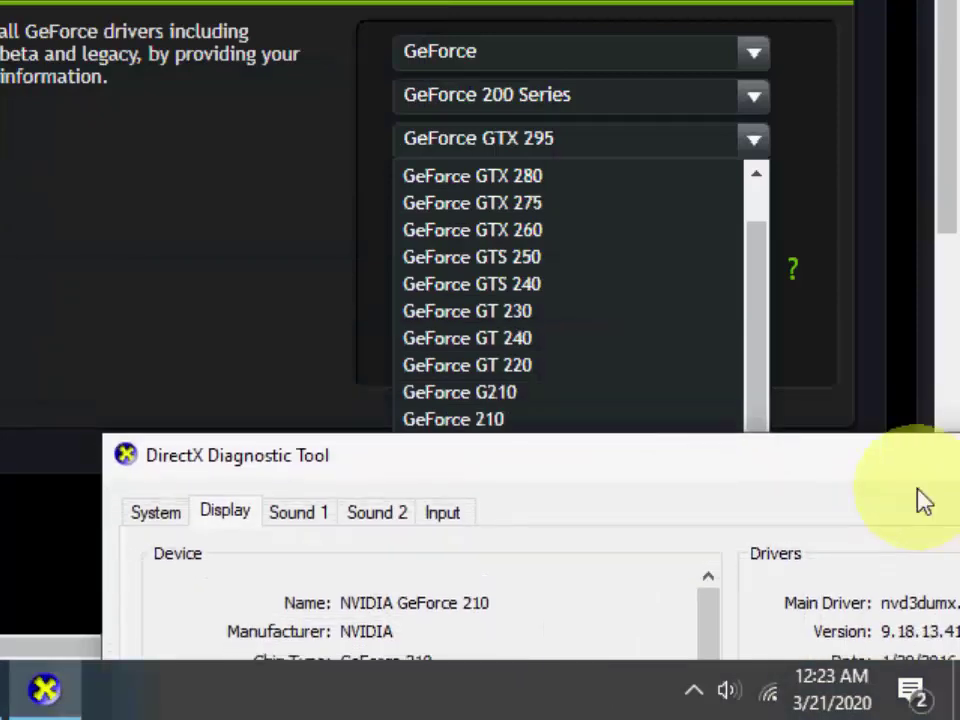
left_click(470, 432)
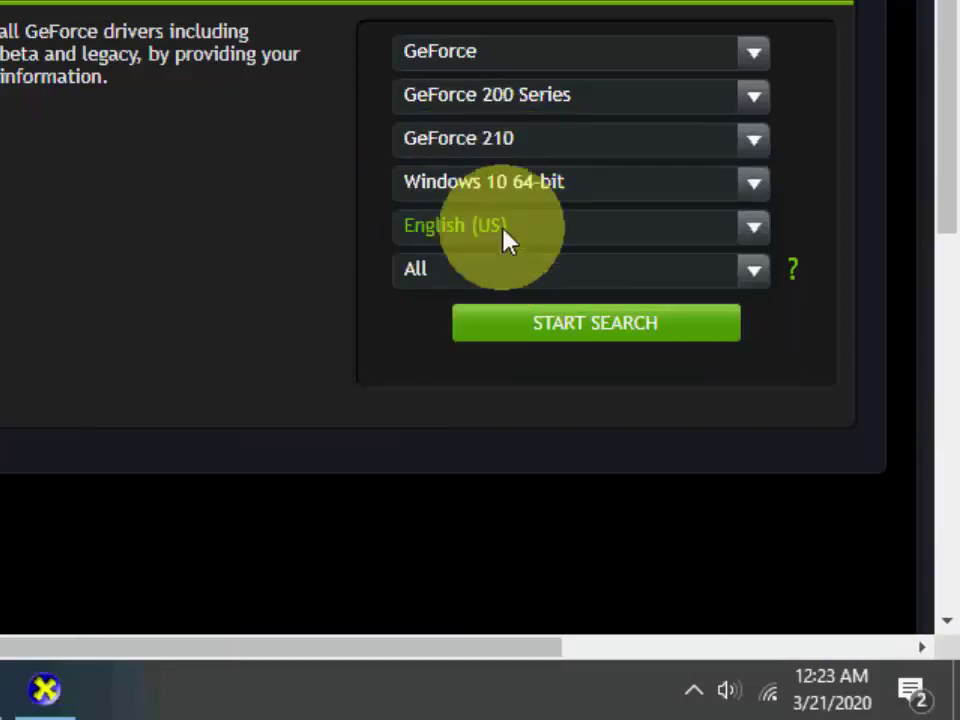
Run the driver search and open the GeForce 342.01 Driver result.
left_click(596, 340)
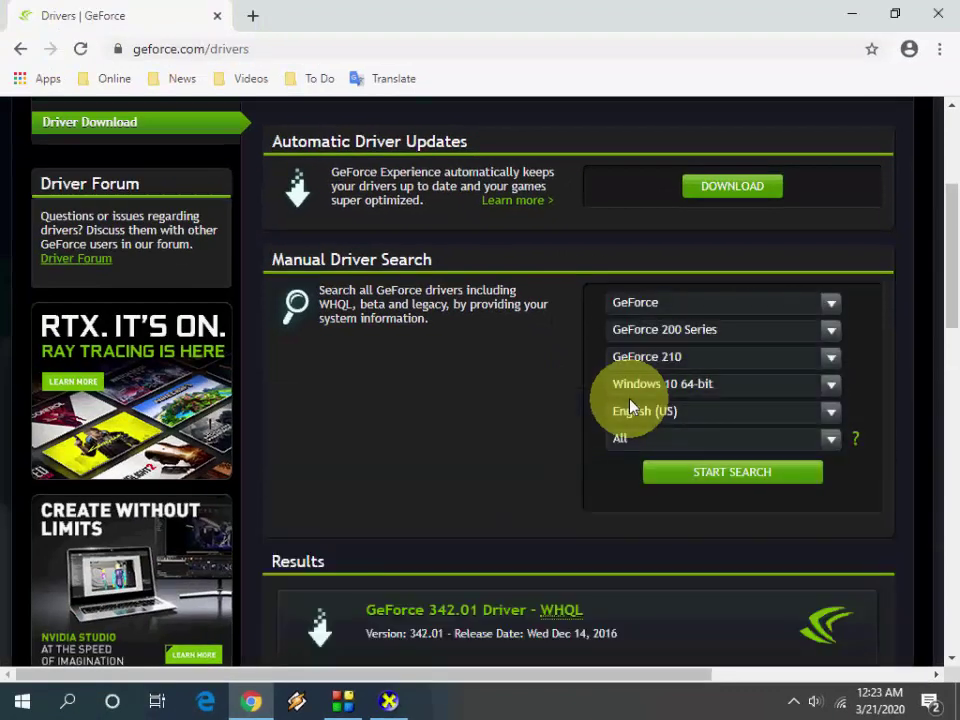
scroll(499, 407, "down", 2)
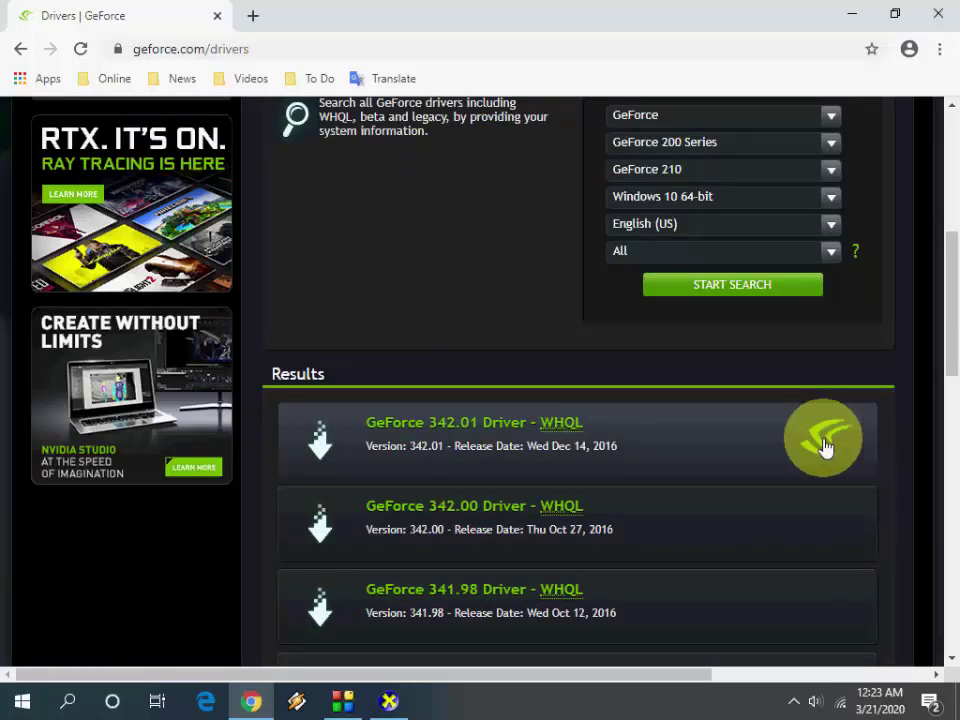
left_click(825, 445)
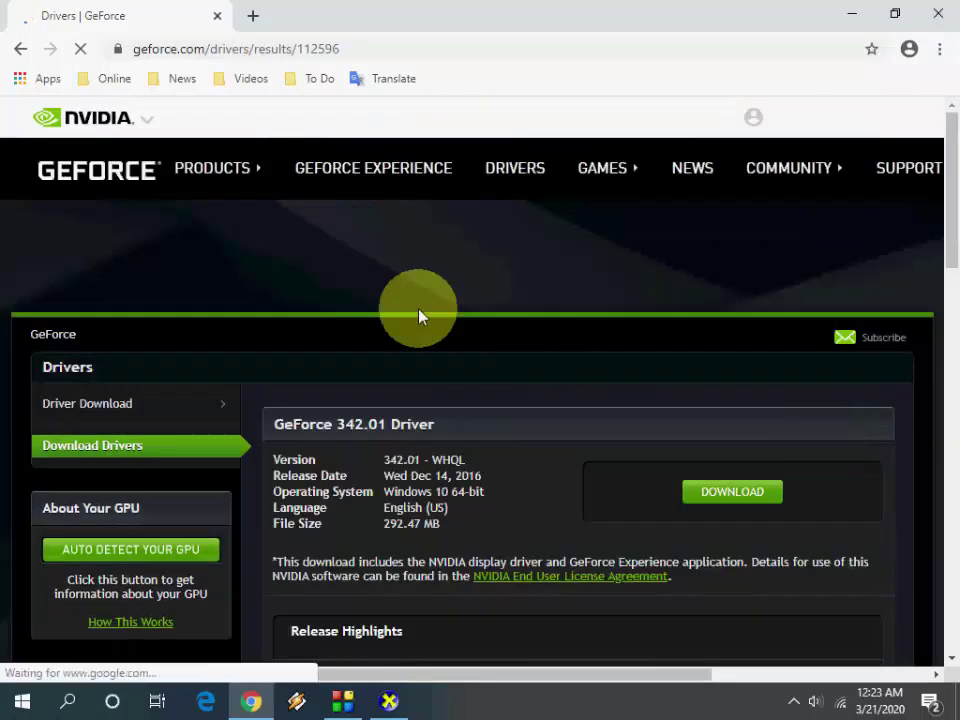
Download the GeForce 342.01 driver and save it to the Desktop as 342.01-desktop-win10-64bit-international.
scroll(440, 330, "down", 1)
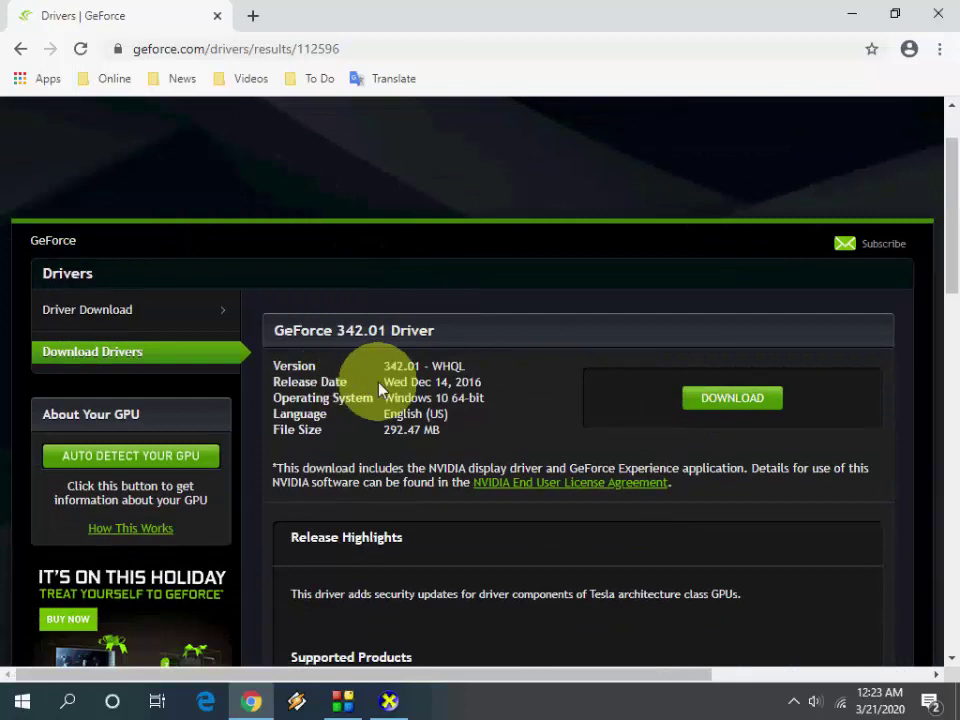
left_click(731, 402)
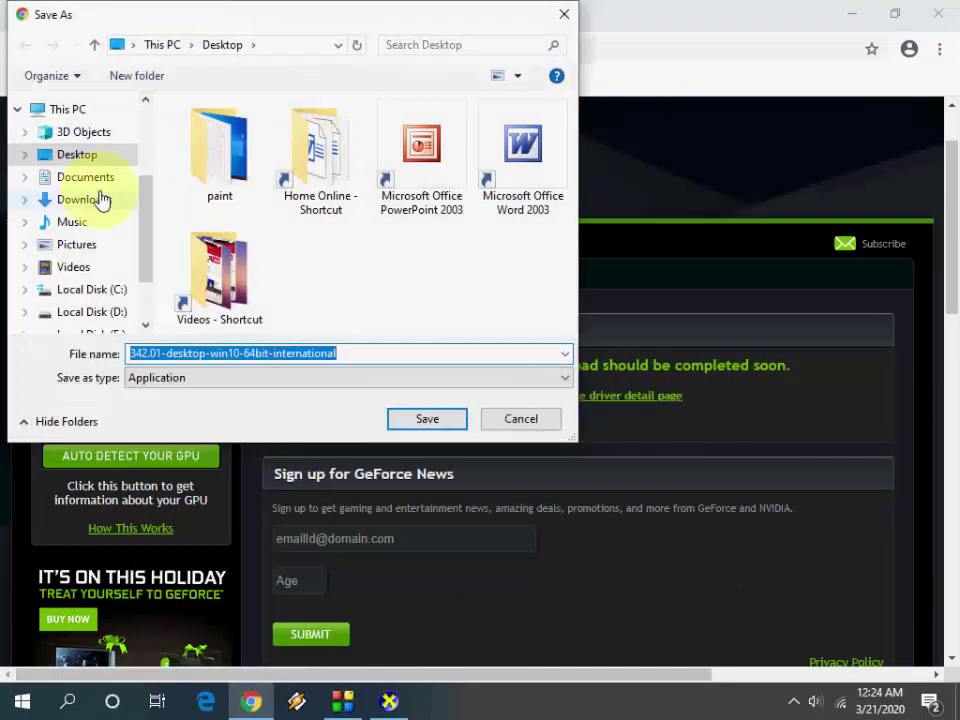
left_click(404, 420)
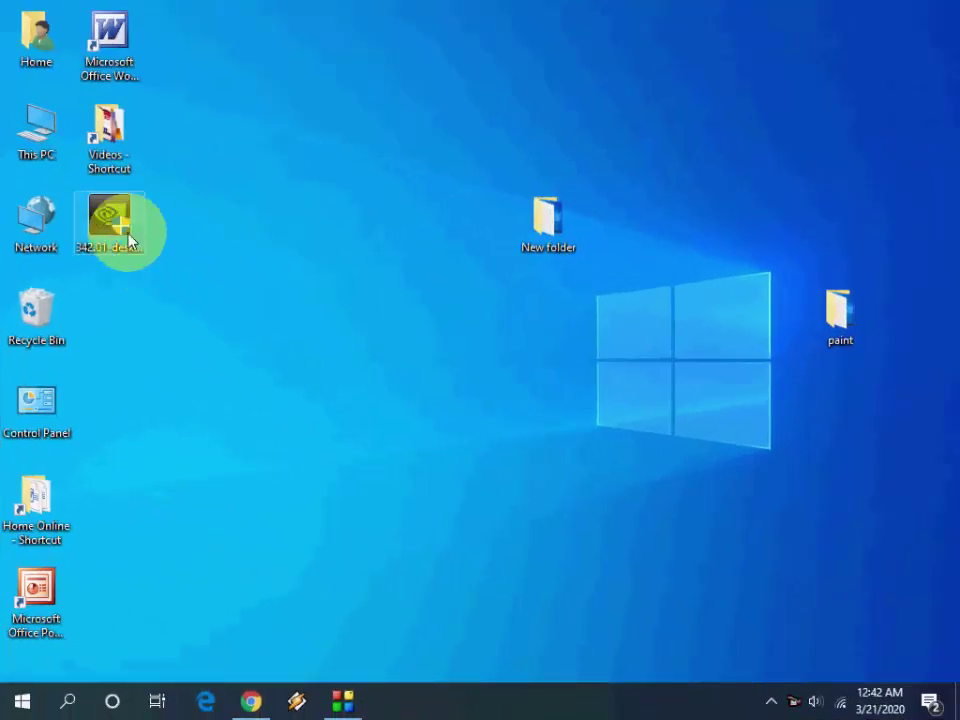
Launch the downloaded 342.01 driver package from the desktop and extract its files to the default path.
double_click(128, 238)
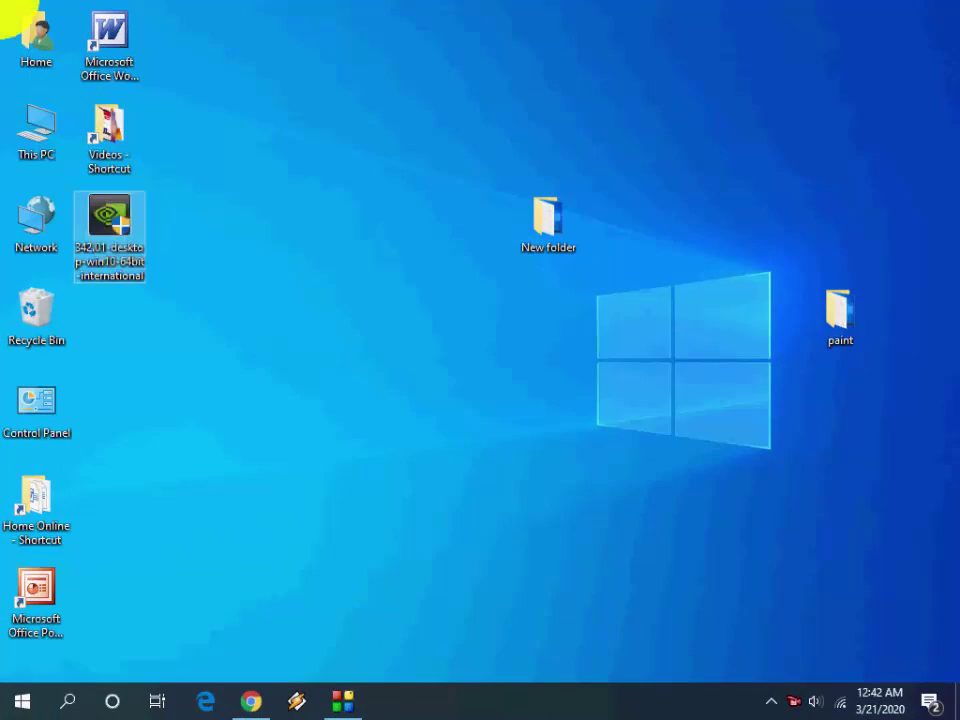
left_click(347, 461)
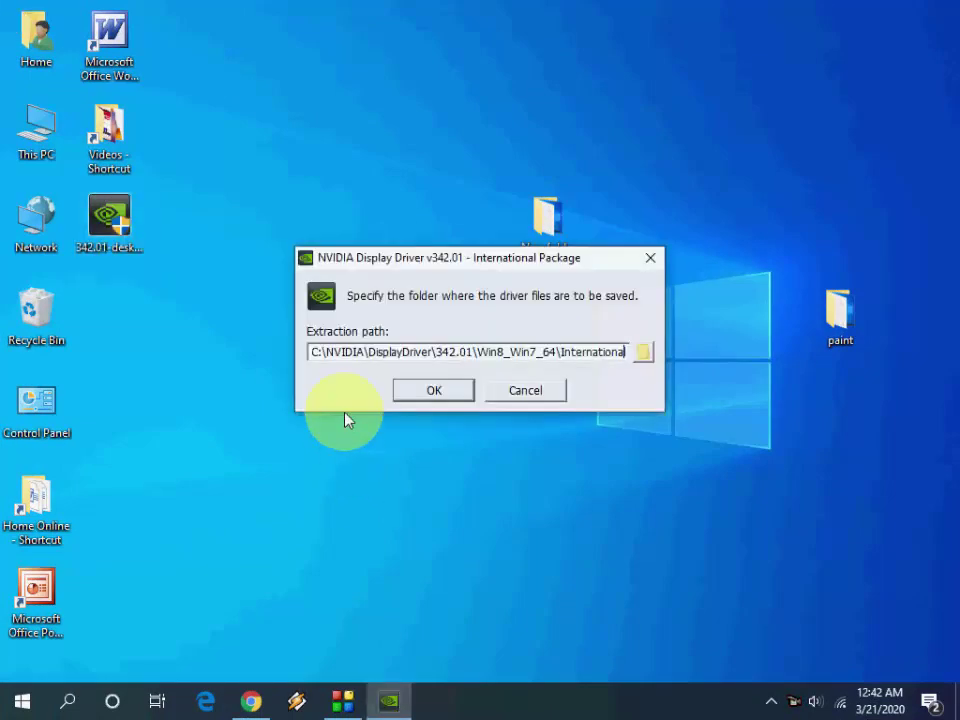
left_click(412, 396)
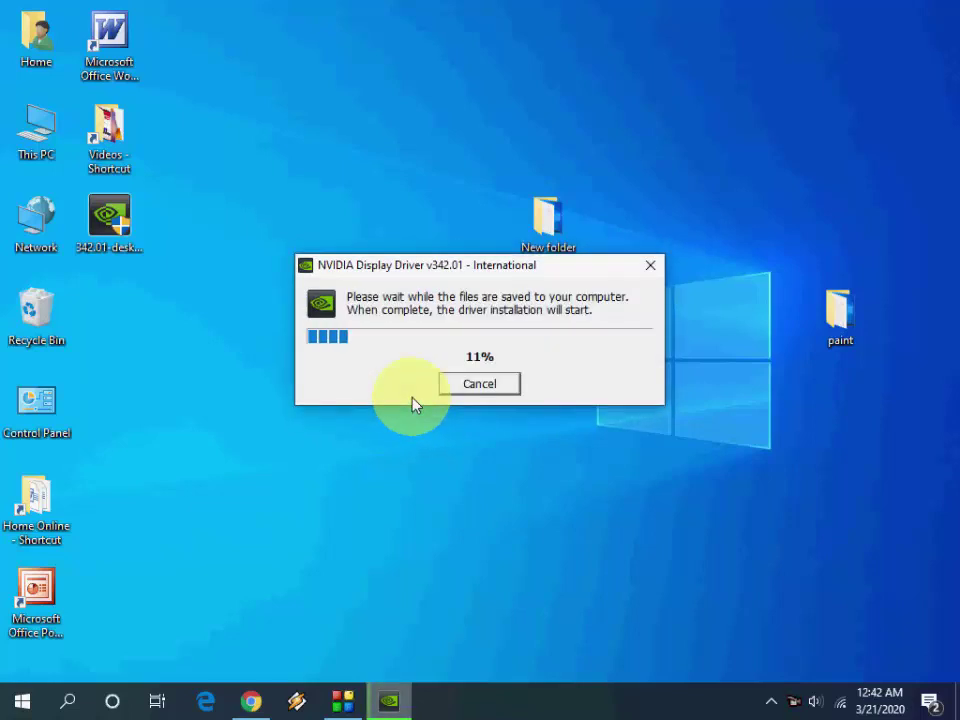
left_click_drag(414, 266, 418, 358)
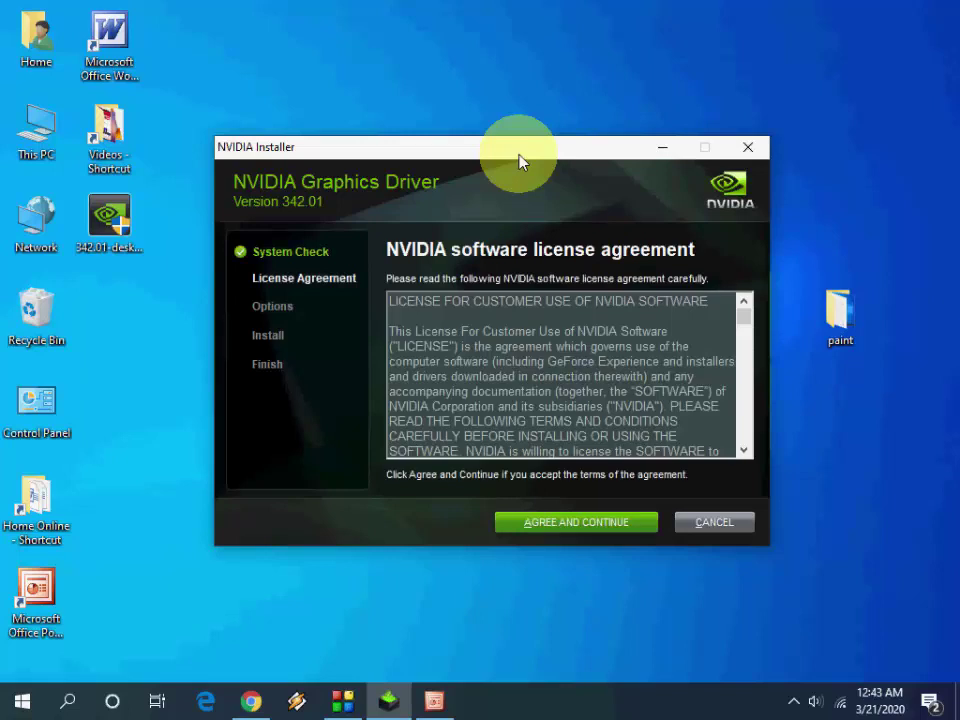
Accept the NVIDIA license agreement and start the installation with the Express (Recommended) option.
scroll(742, 408, "down", 10)
left_click(576, 522)
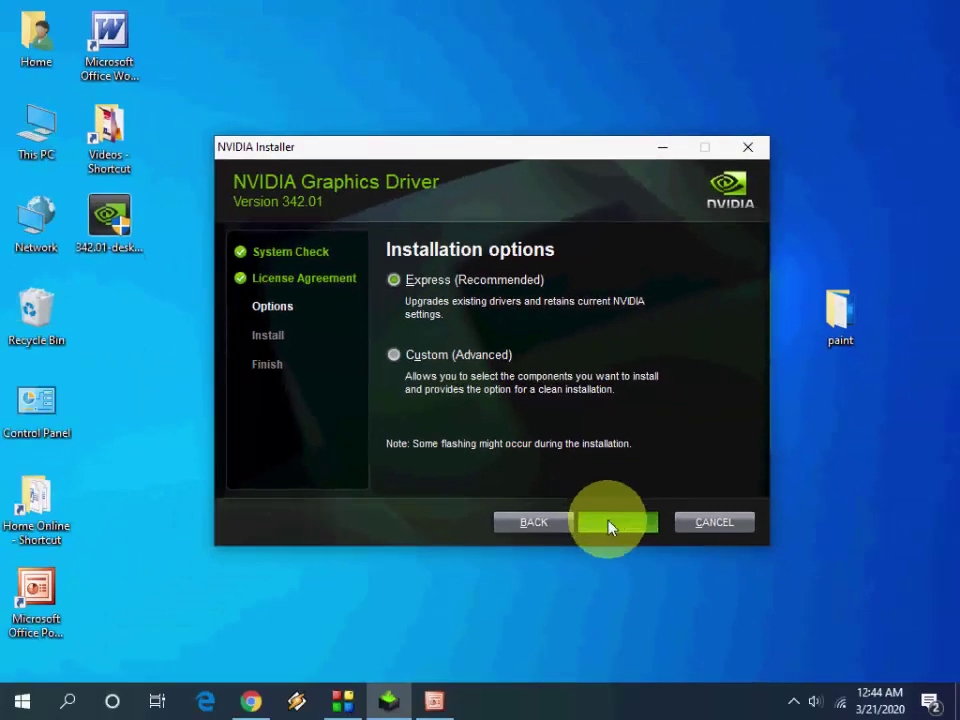
left_click(610, 522)
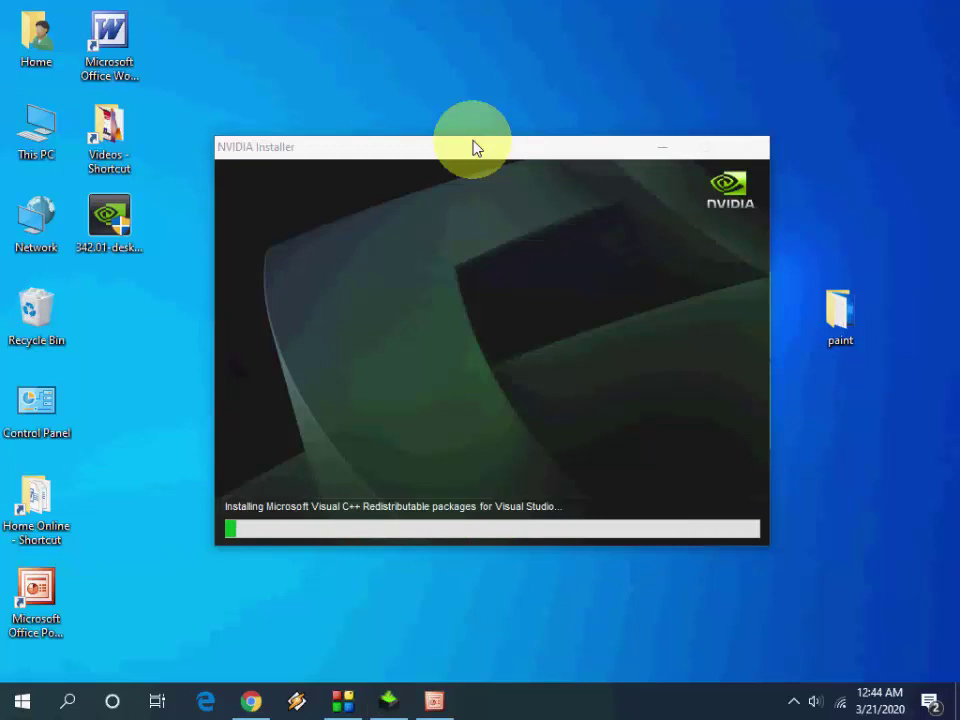
Let the NVIDIA graphics driver installation run to completion and close the installer.
mouse_move(475, 147)
left_mouse_down()
mouse_move(444, 114)
mouse_move(489, 147)
left_mouse_up()
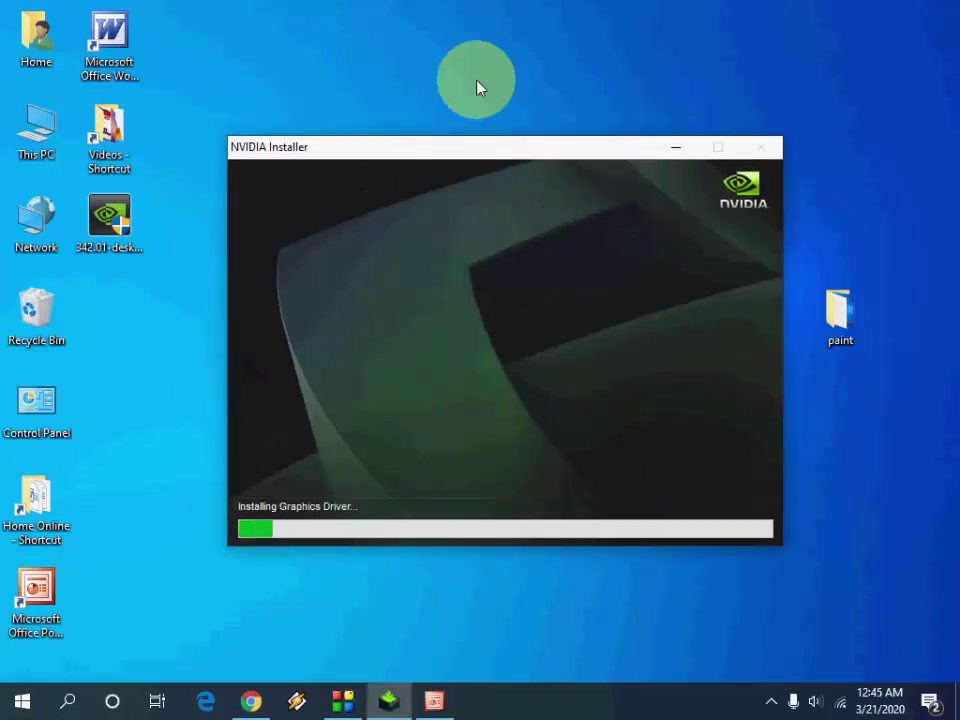
left_click_drag(776, 549, 761, 529)
left_click_drag(441, 142, 448, 148)
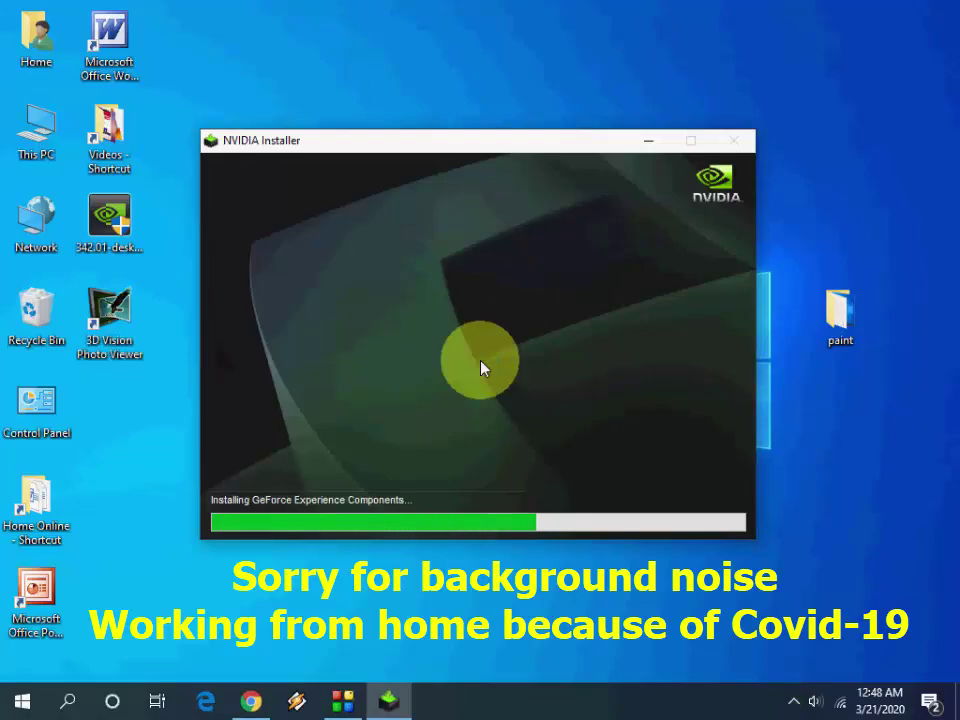
left_click_drag(450, 140, 466, 139)
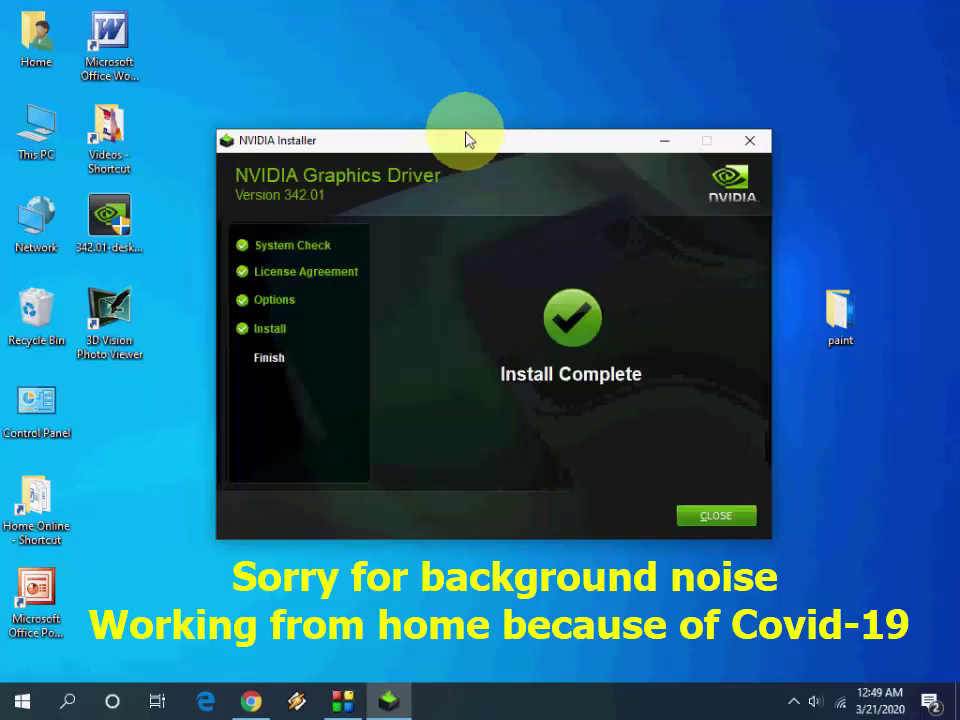
left_click_drag(534, 152, 540, 153)
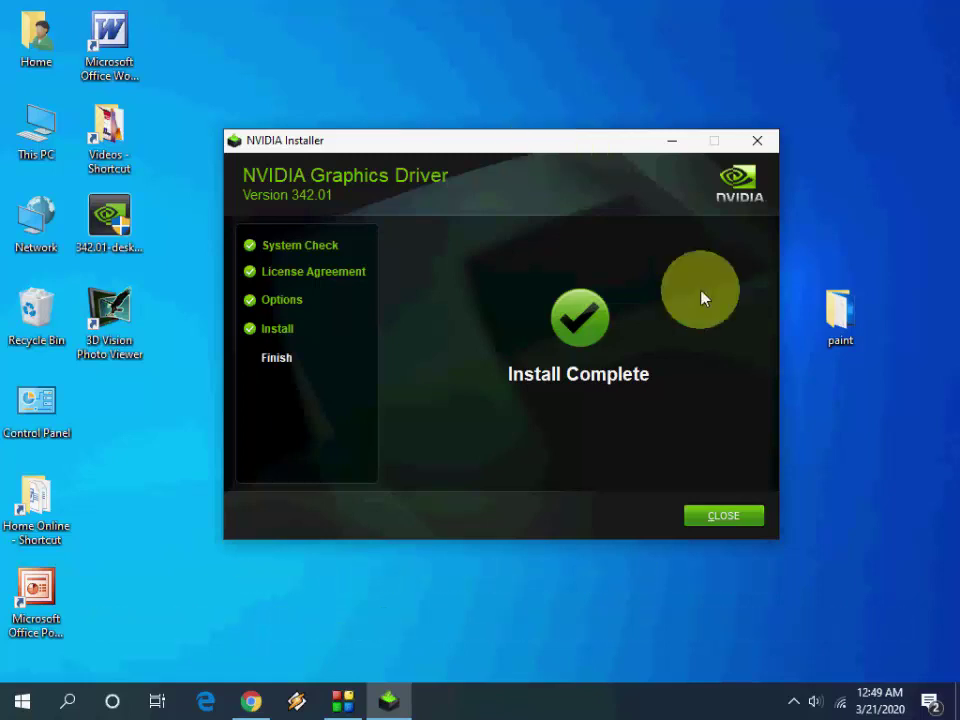
left_click(733, 527)
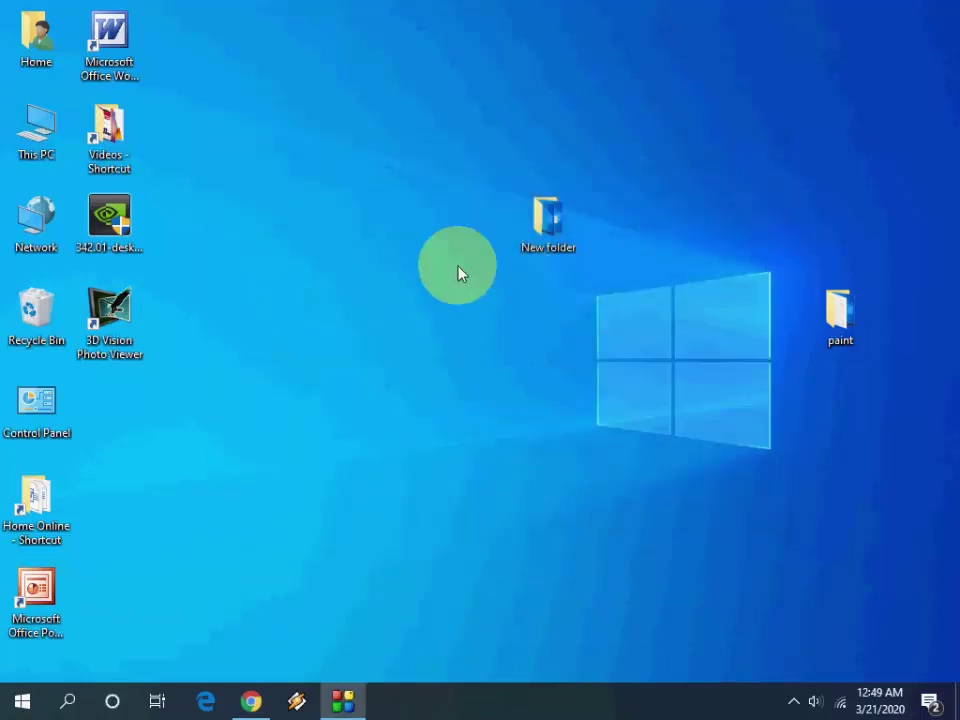
right_click(426, 299)
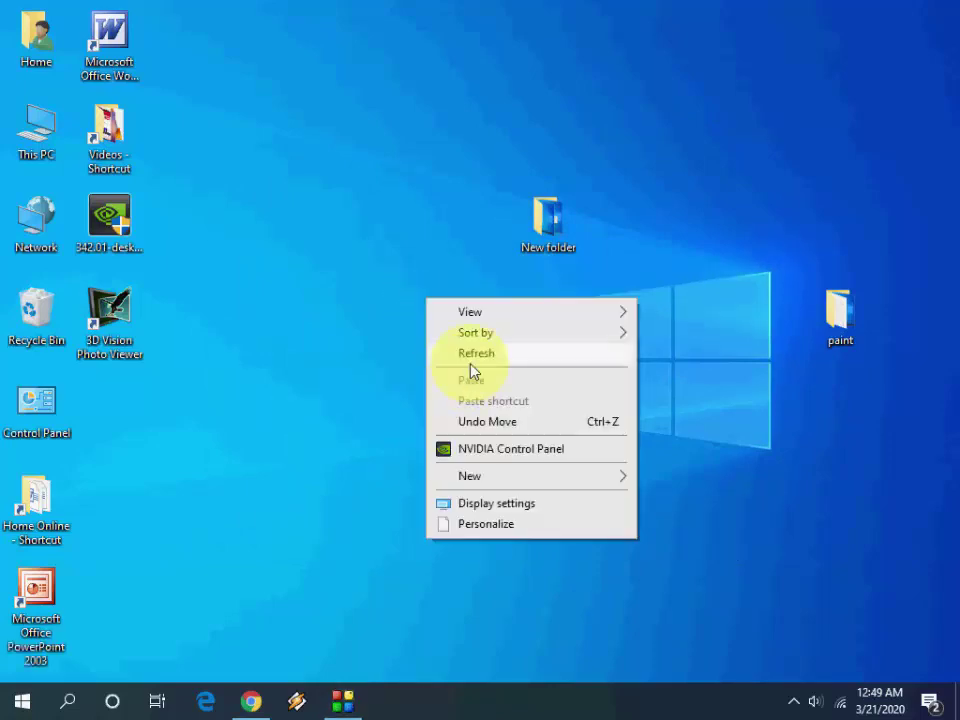
left_click(471, 362)
right_click(471, 368)
left_click(497, 416)
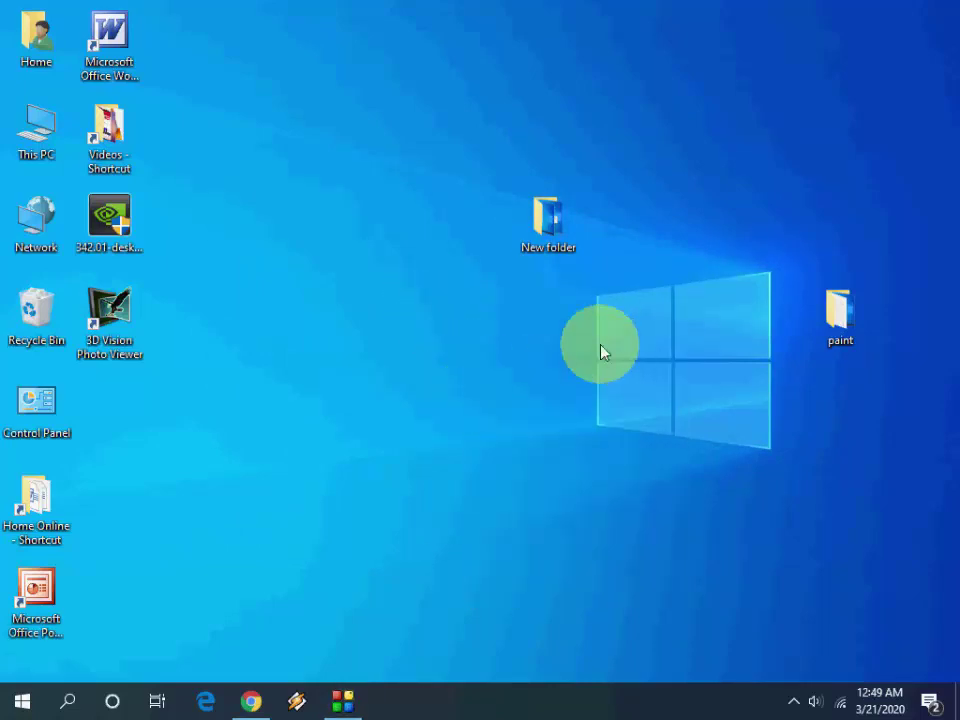
Show the computer's power options to locate Restart, and return to the desktop.
left_click(21, 705)
left_click(23, 660)
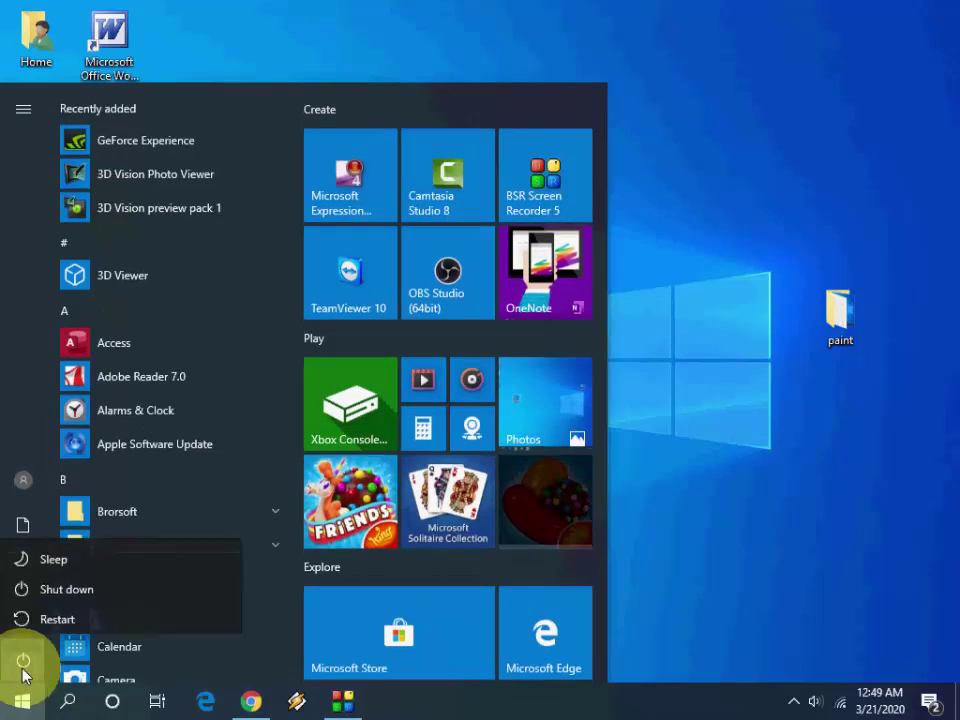
left_click(55, 614)
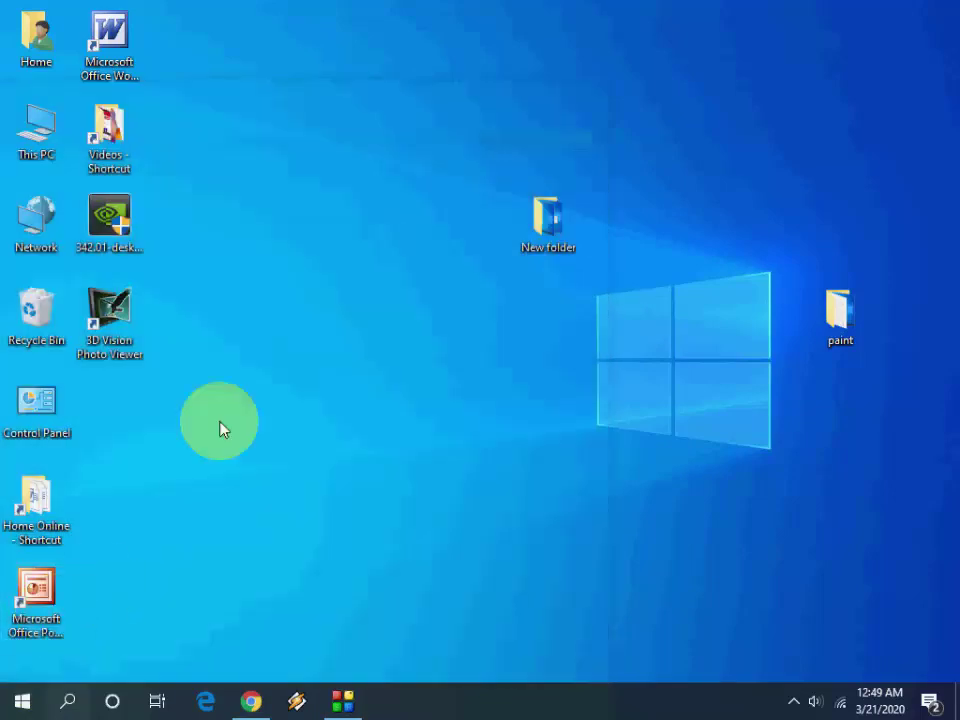
right_click(251, 352)
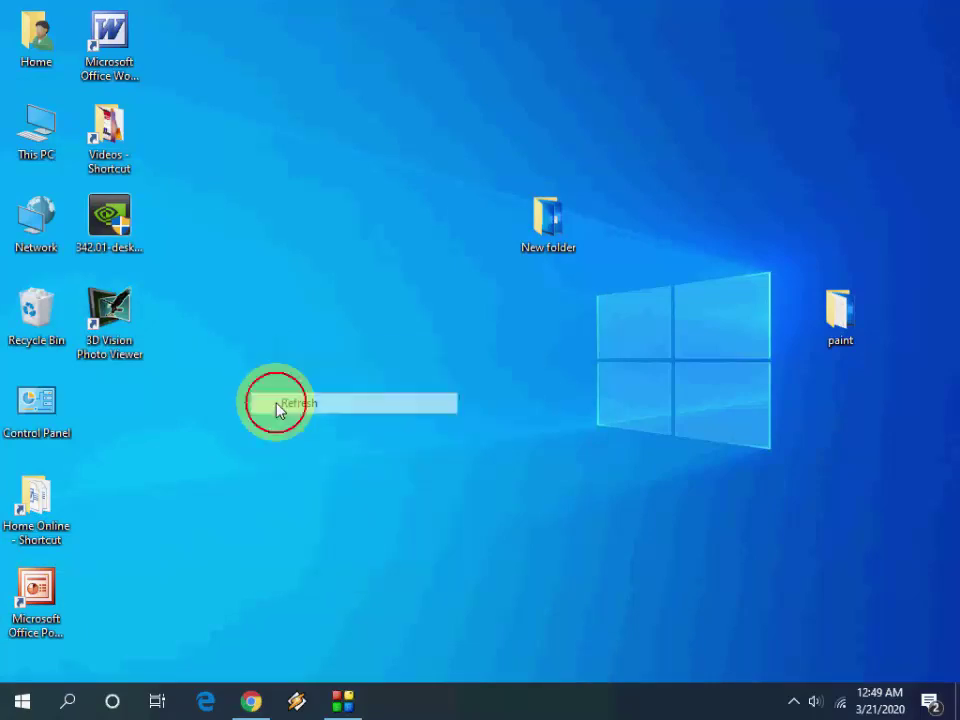